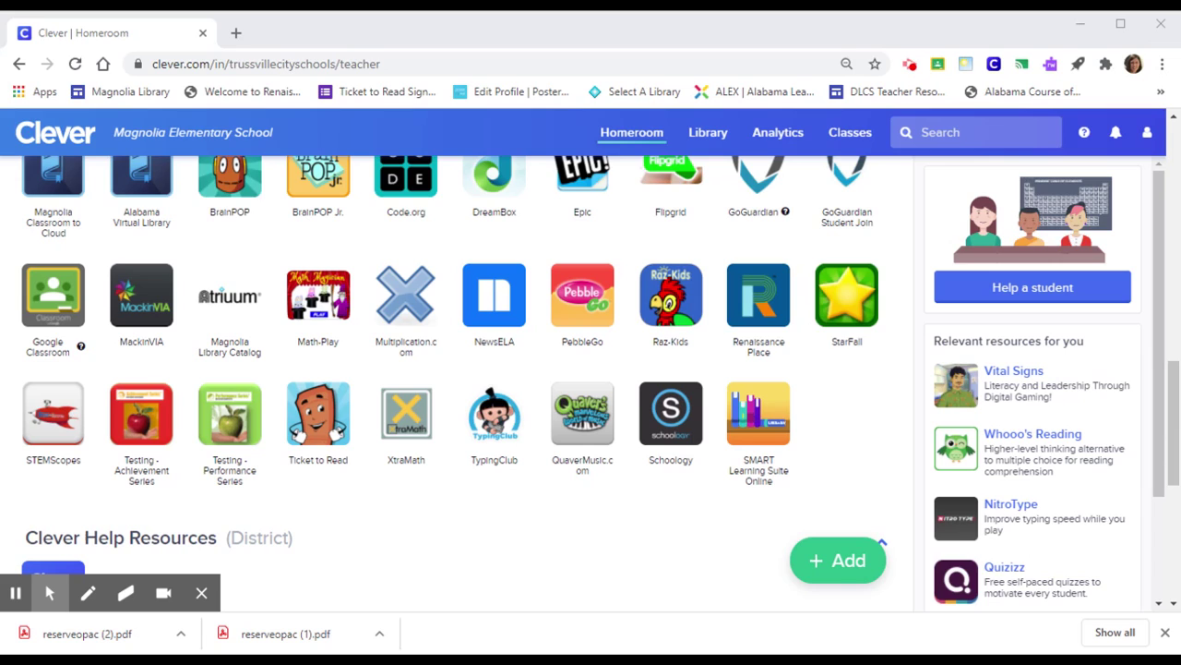
# Step: Launch the Atriuum 'Magnolia Library Catalog' app from the Clever Homeroom page
pyautogui.scroll(1, 416, 434)
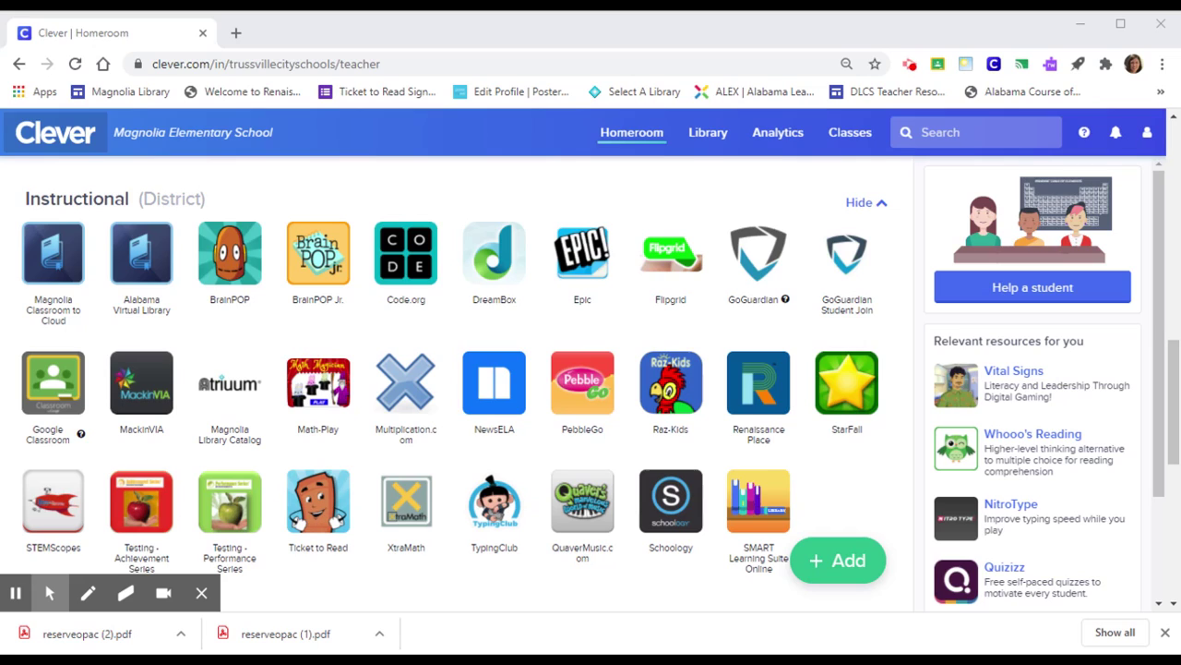
pyautogui.moveTo(230, 309)
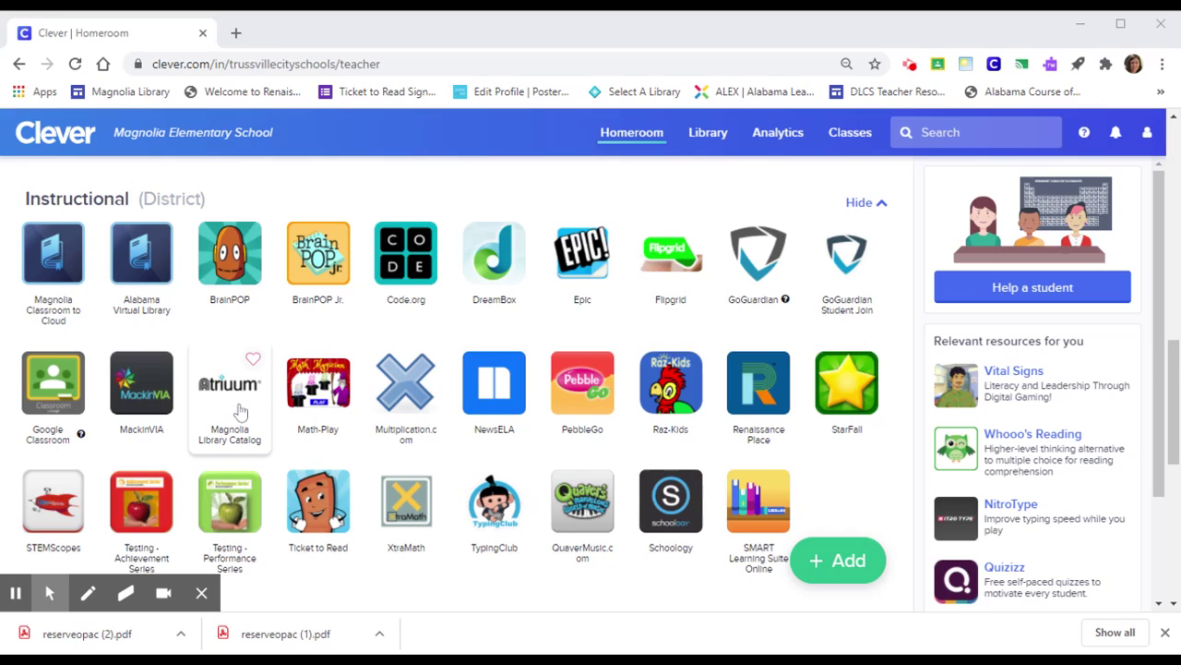
pyautogui.click(240, 407)
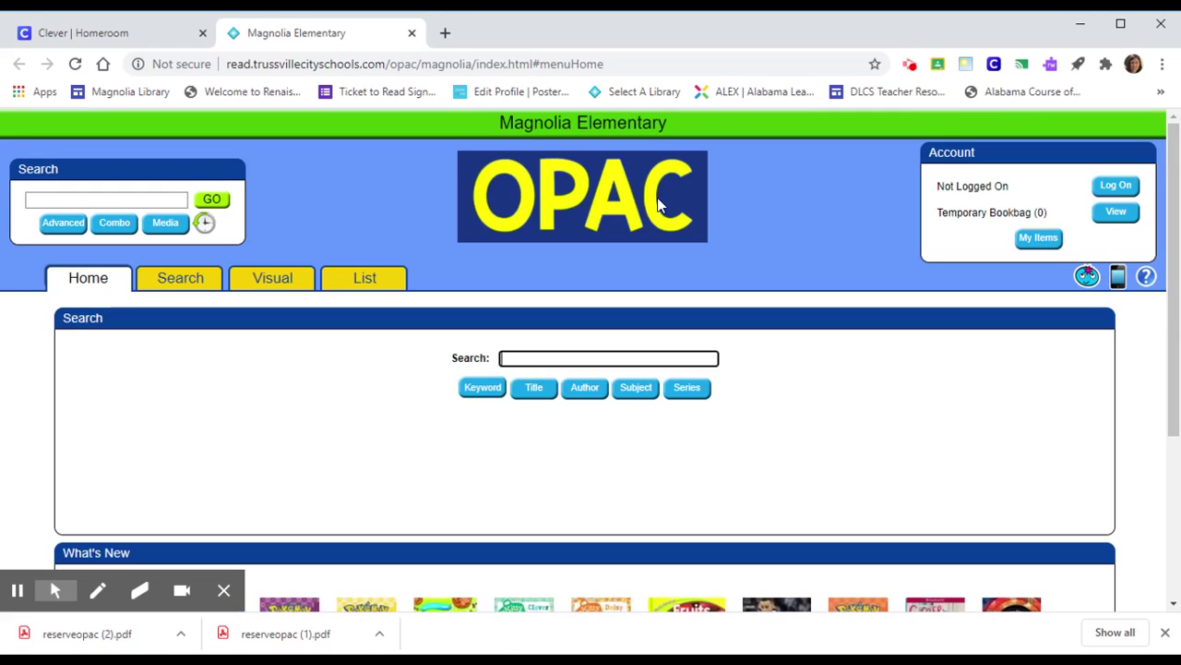
# Step: Enter the patron's username or barcode and password in the Log On form
pyautogui.click(1116, 187)
pyautogui.click(659, 339)
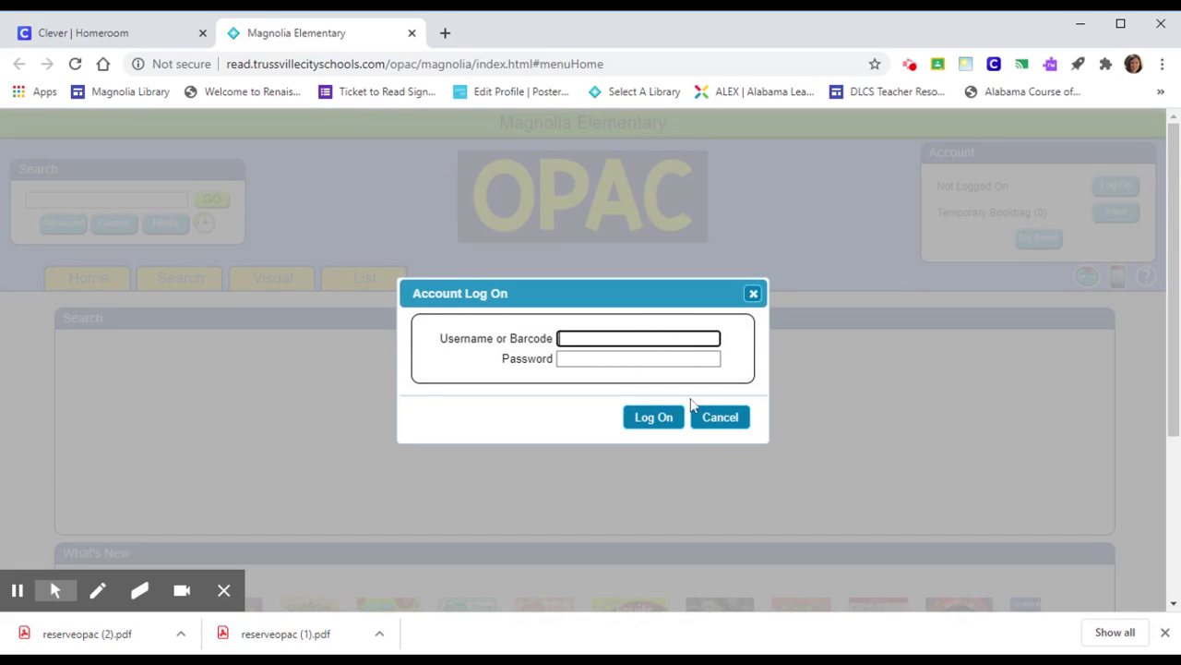
pyautogui.write('111111')
pyautogui.press('Tab')
pyautogui.write('1')
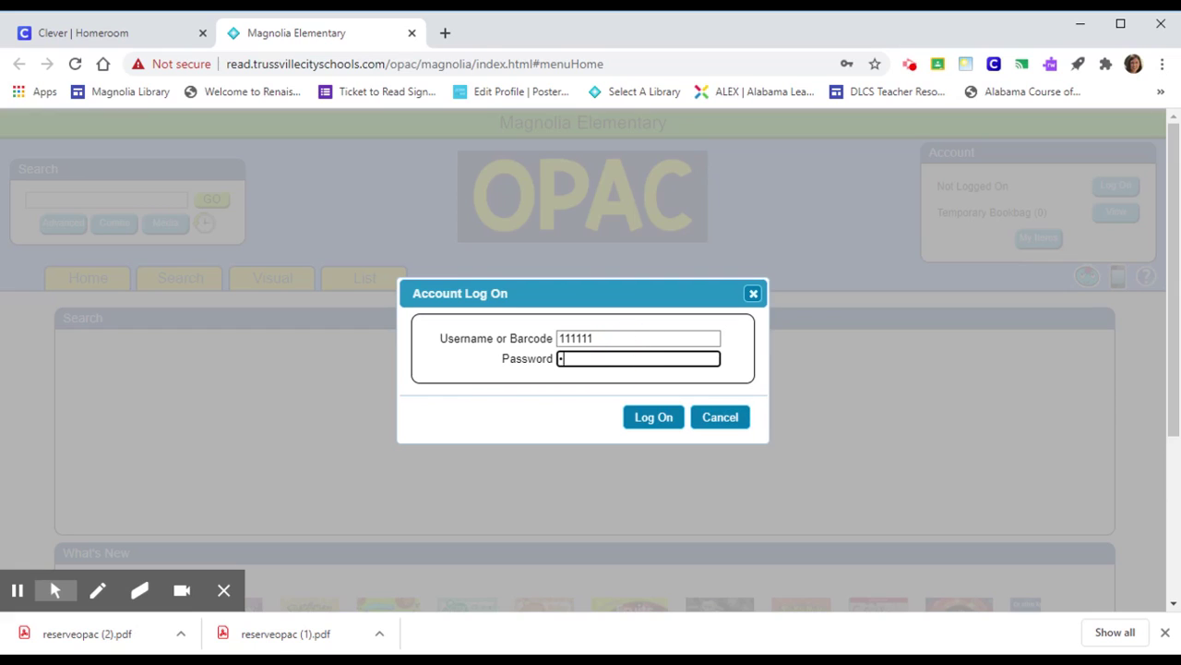
pyautogui.write('11111')
pyautogui.click(615, 339)
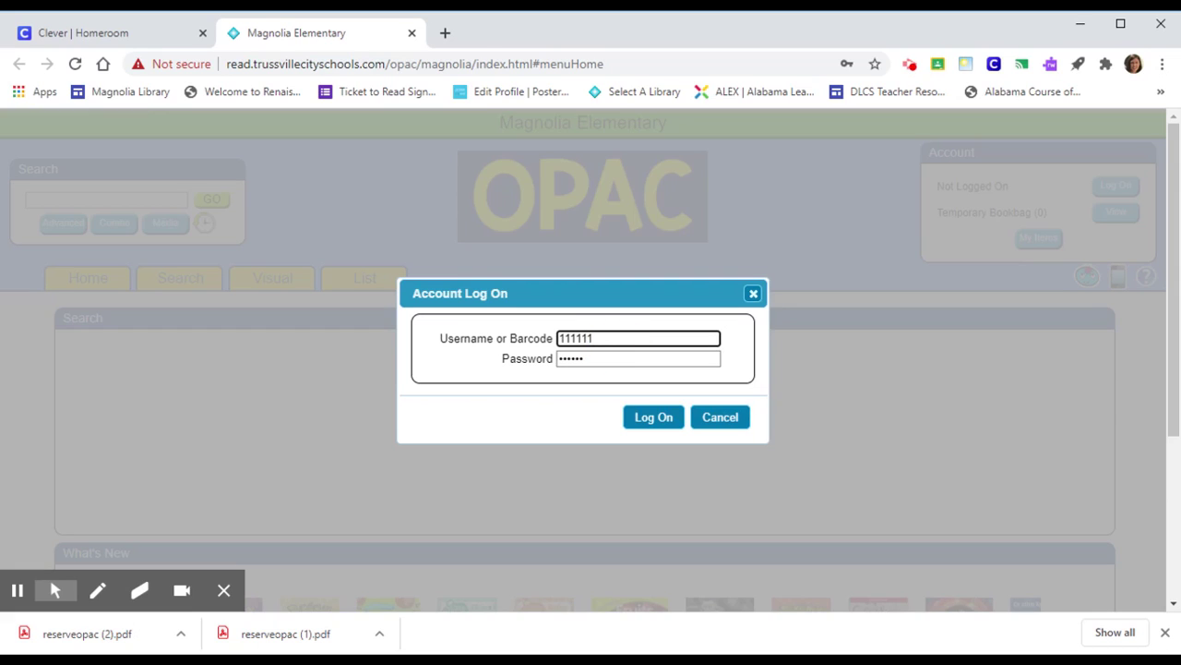
pyautogui.press('Tab')
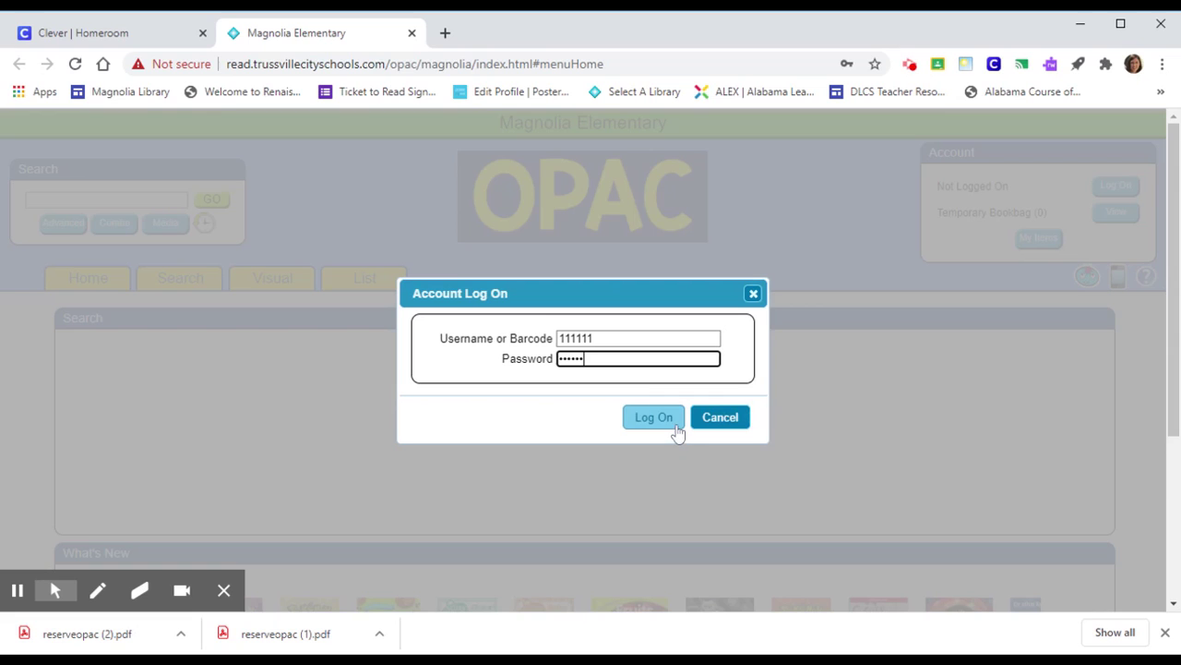
# Step: Submit the logon, dismiss Chrome's password warning, and go back to the Home page
pyautogui.click(673, 421)
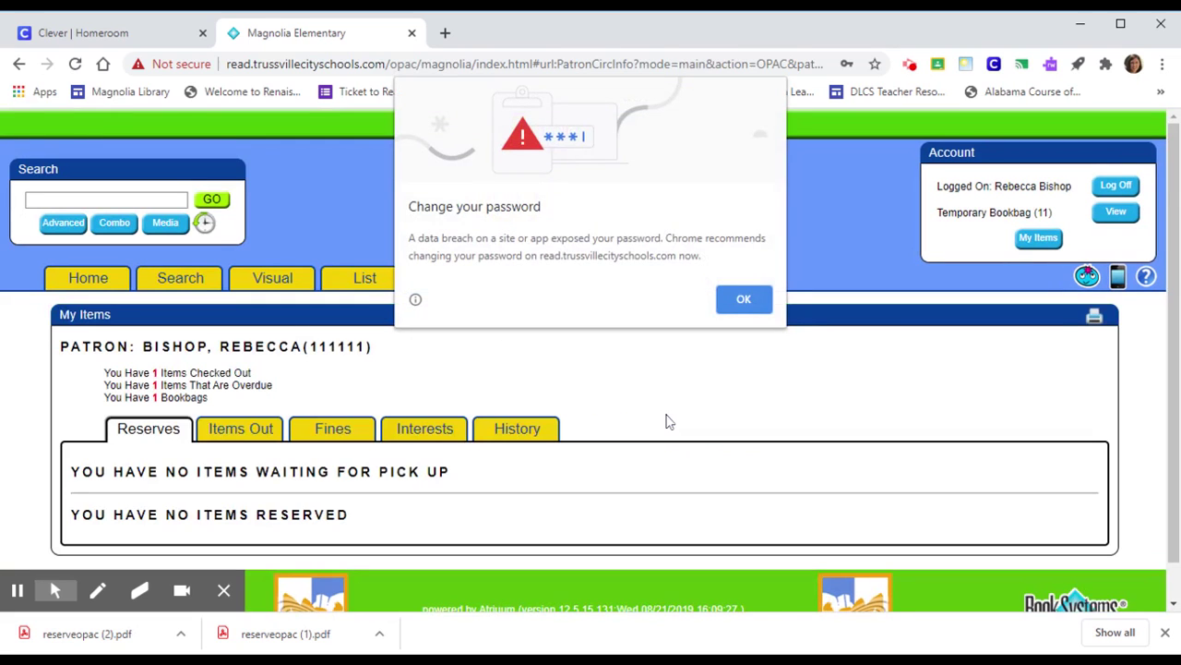
pyautogui.click(746, 298)
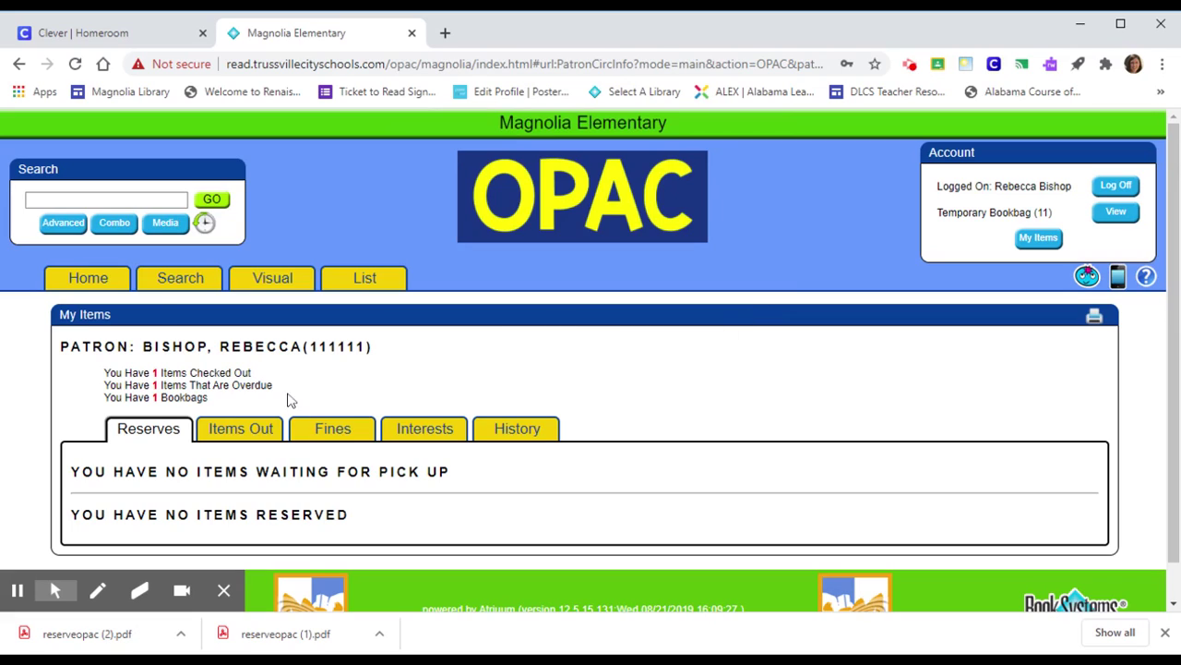
pyautogui.click(106, 199)
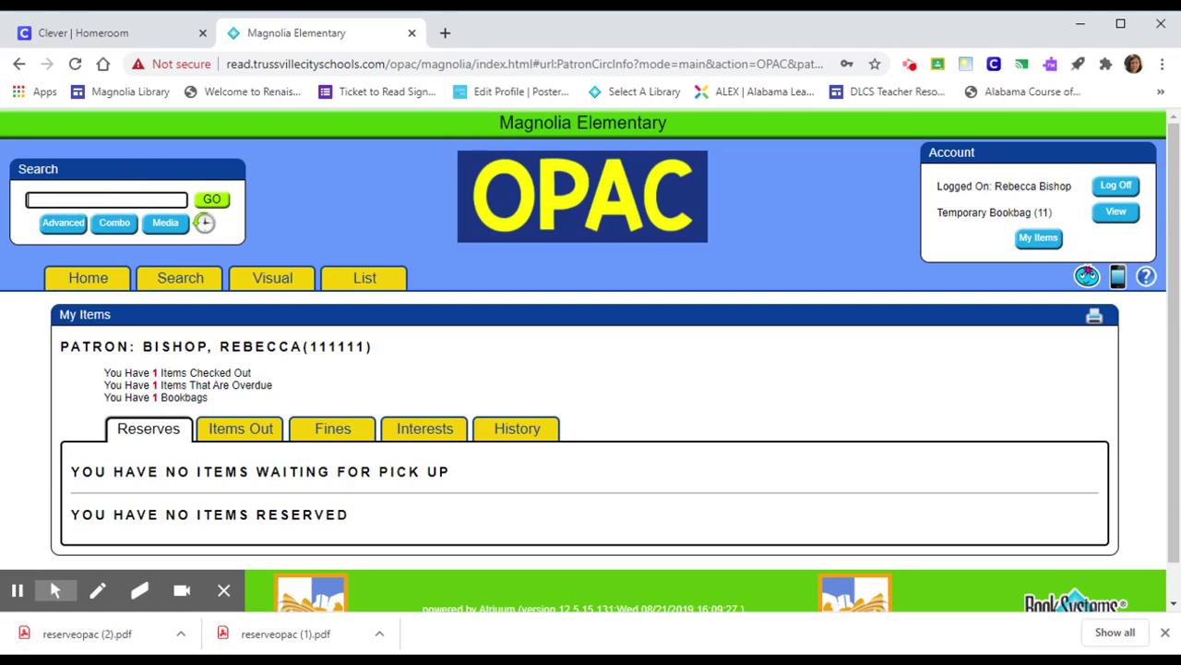
pyautogui.click(100, 278)
# Step: Search by title for 'Green eggs and ham' using the 'green eggs' suggestion
pyautogui.click(166, 201)
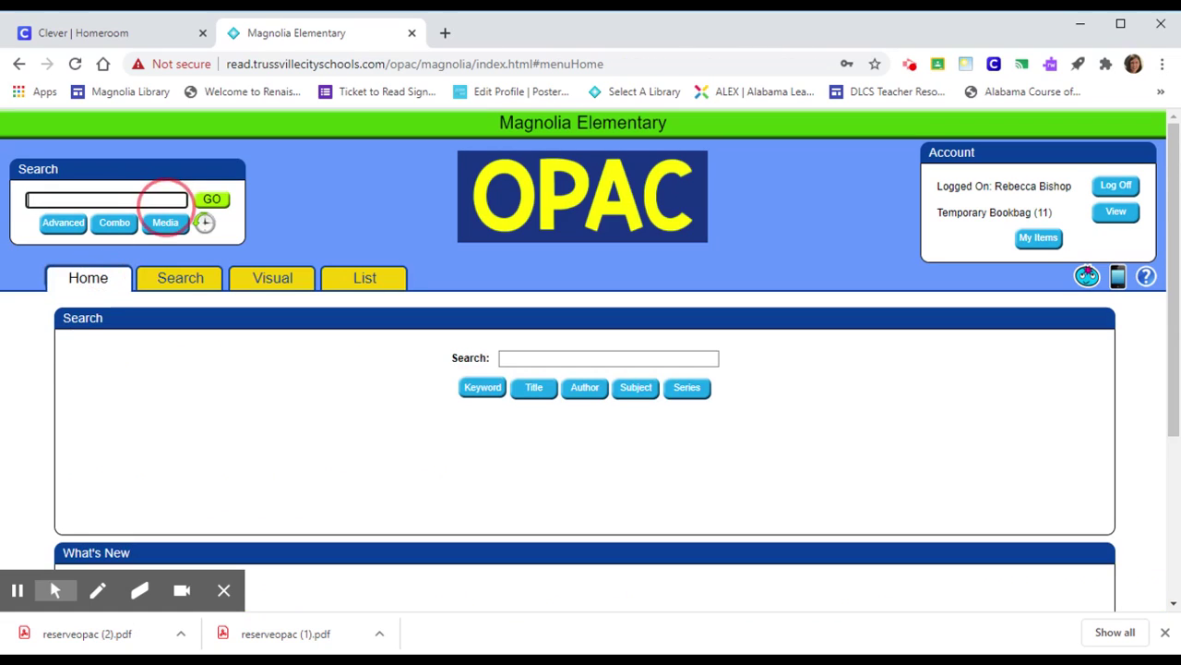
pyautogui.click(554, 359)
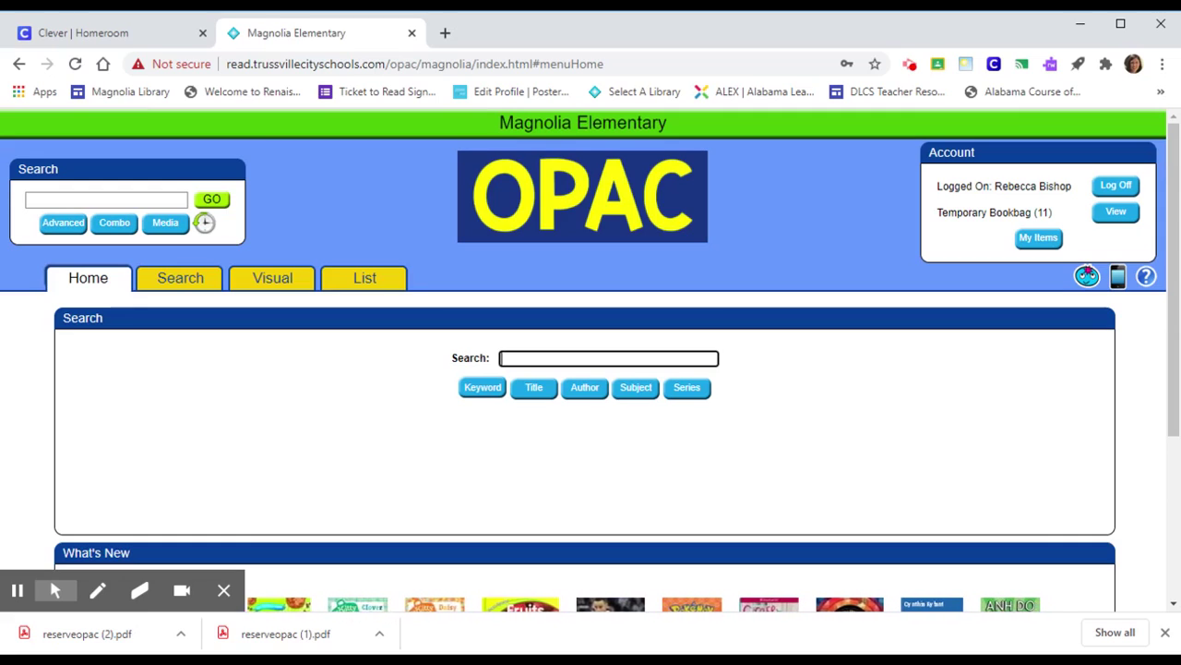
pyautogui.write('green e')
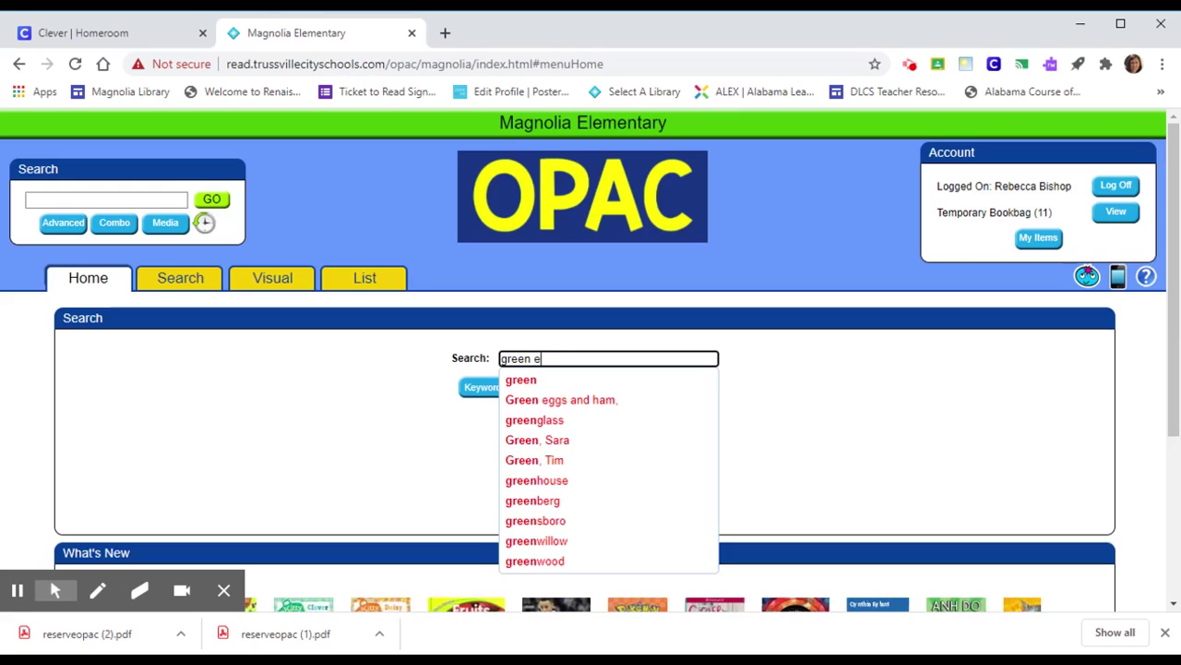
pyautogui.write('ggs')
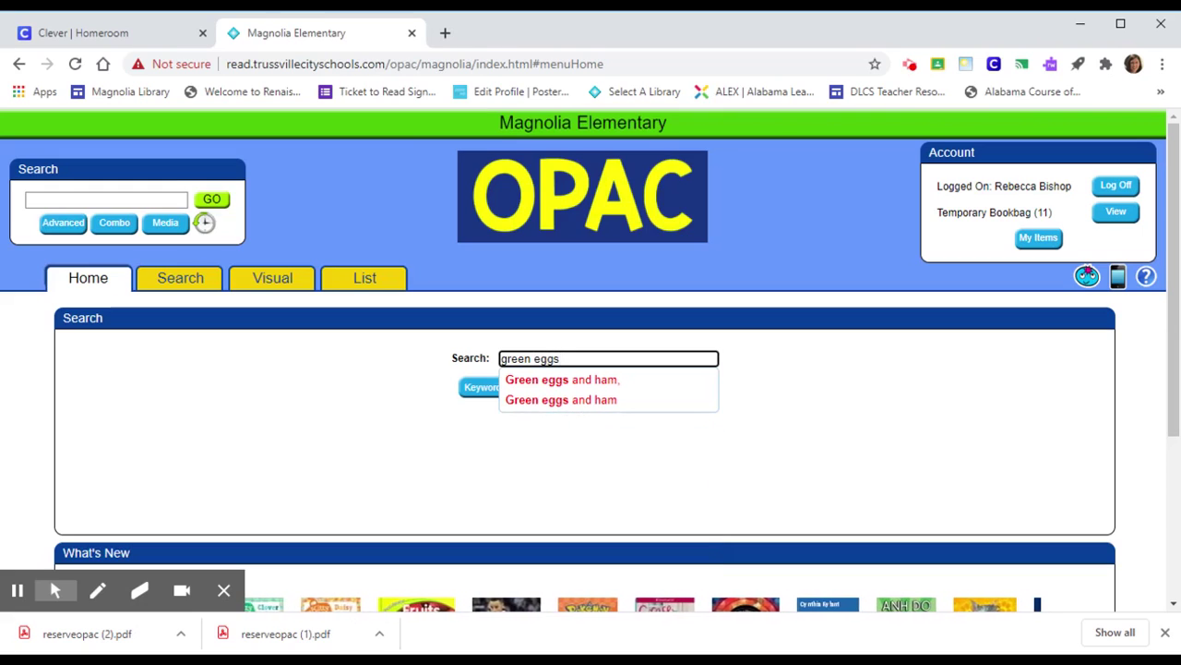
pyautogui.click(548, 383)
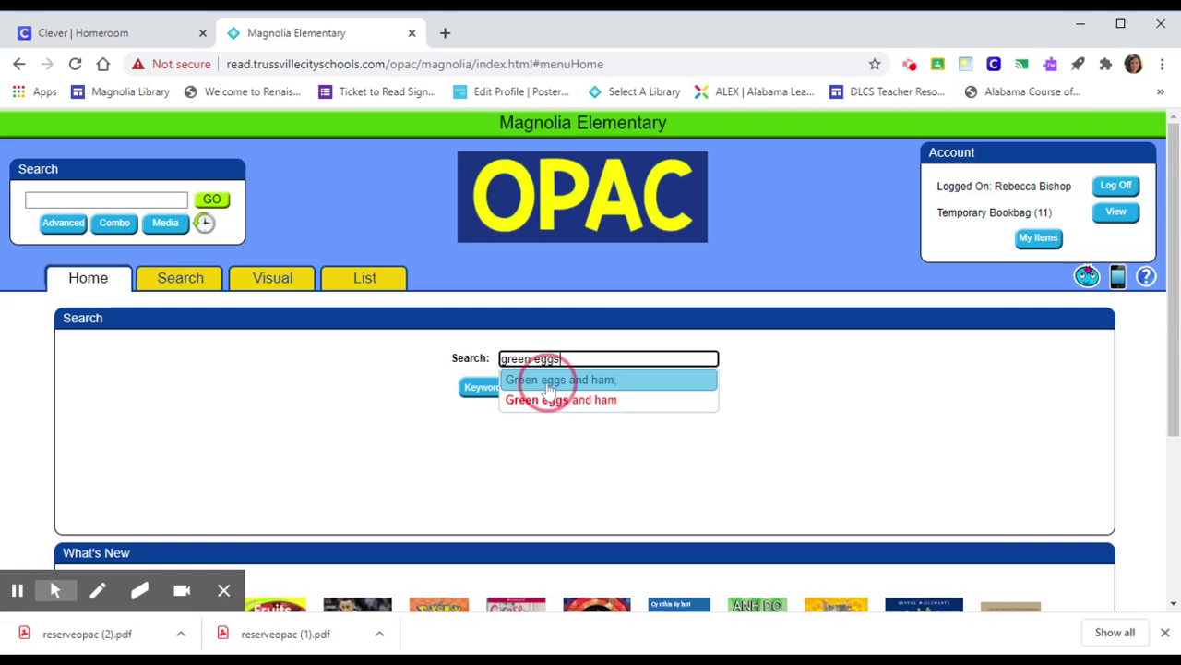
pyautogui.click(547, 389)
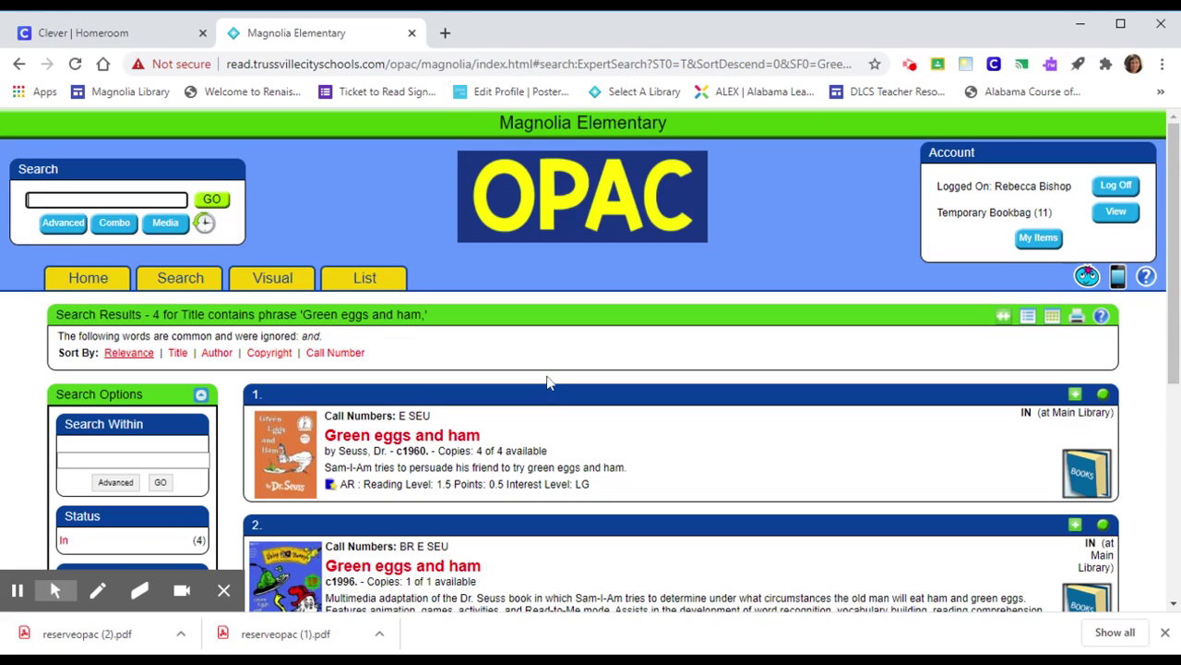
# Step: Open the first Green eggs and ham result and show its holdings via Reserve
pyautogui.scroll(-1, 547, 388)
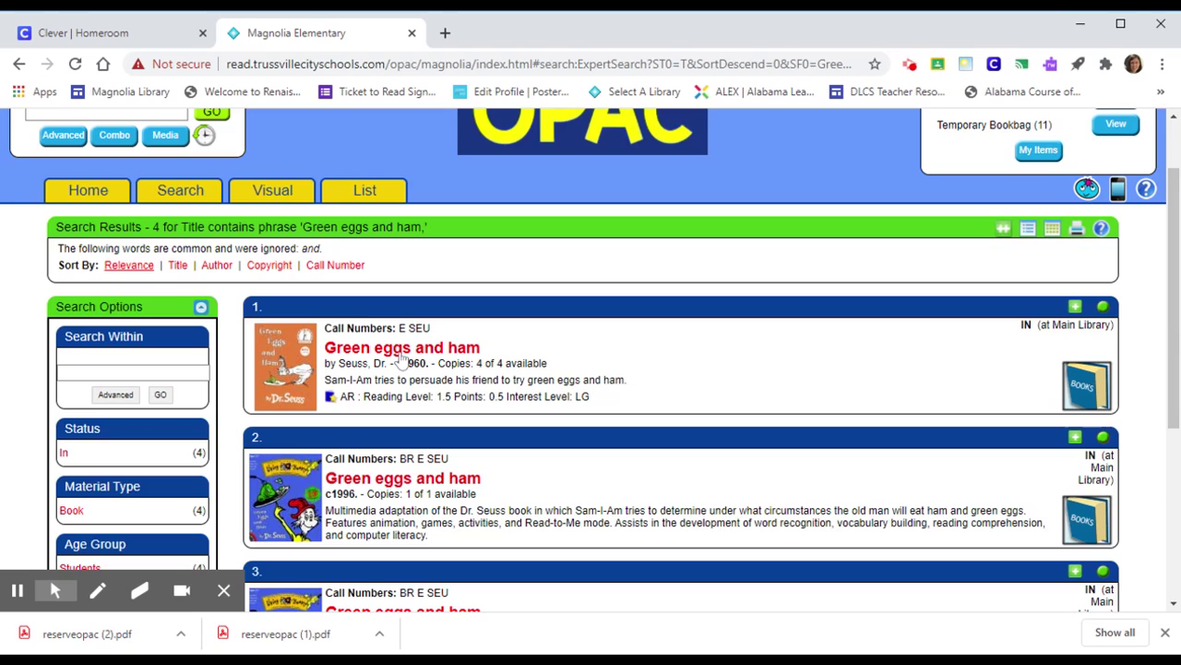
pyautogui.click(402, 355)
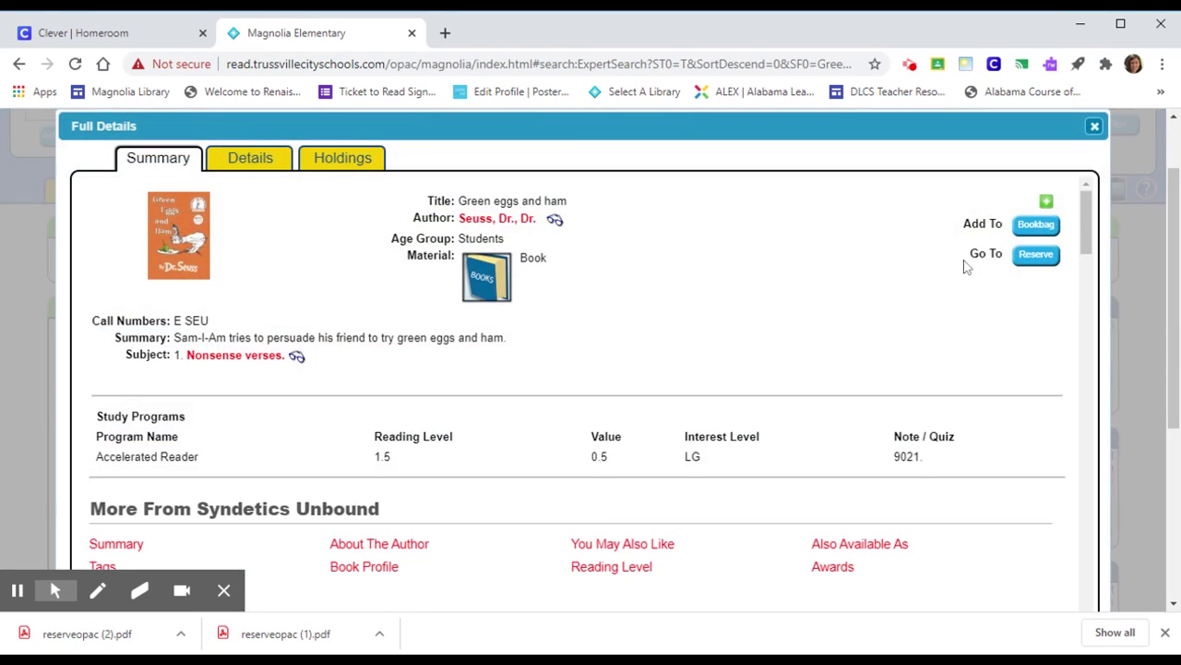
pyautogui.click(1036, 259)
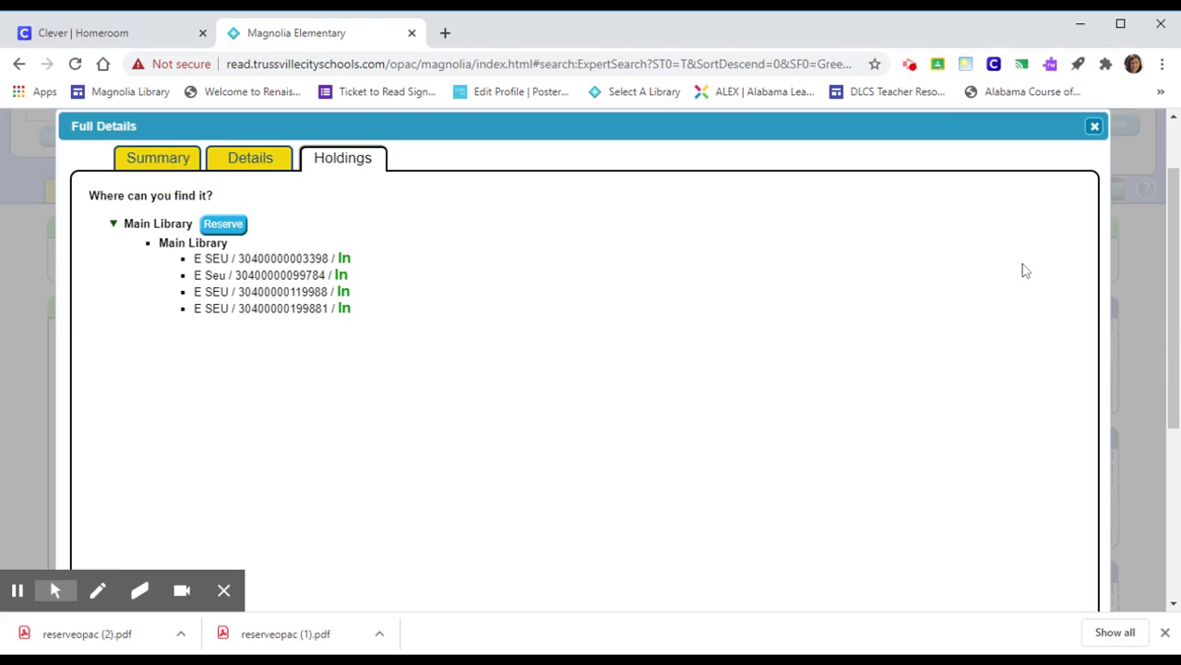
# Step: Reserve the Main Library copy of Green Eggs and Ham and confirm with OK
pyautogui.click(216, 227)
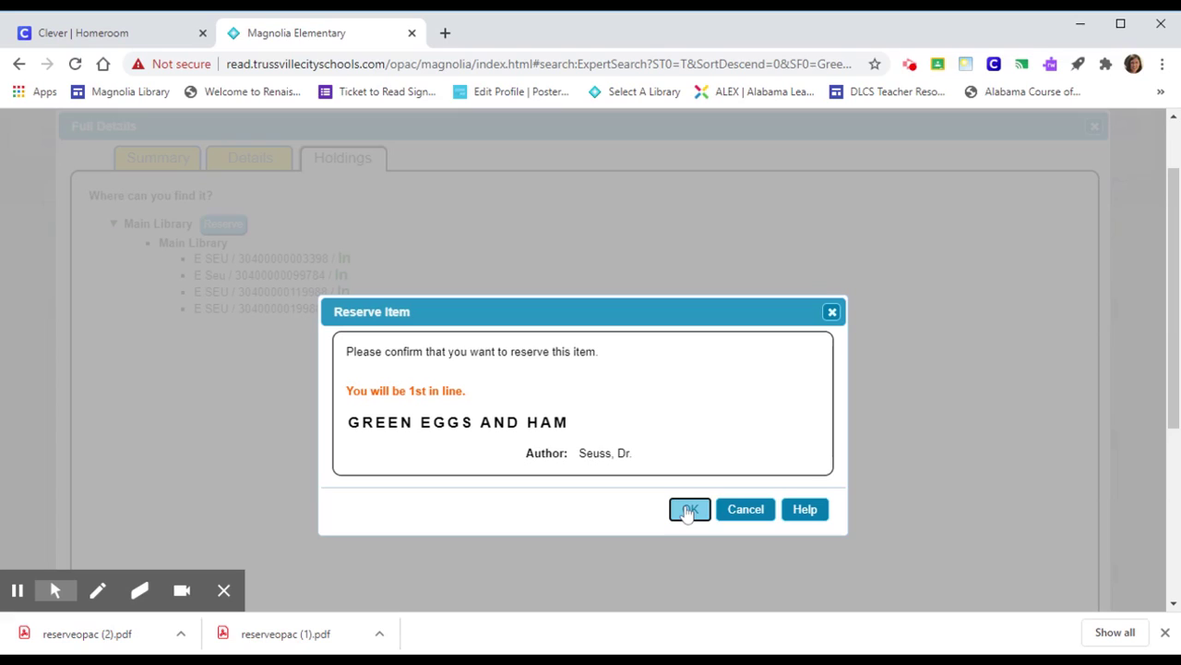
pyautogui.click(689, 510)
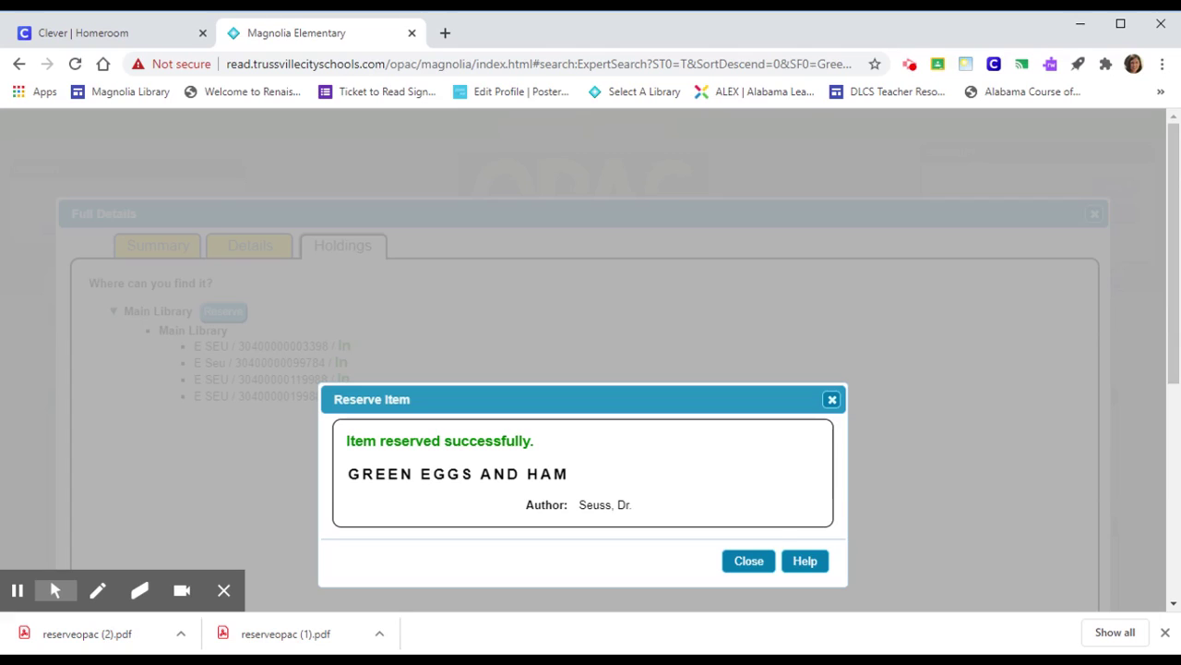
# Step: Close the Reserve Item success message and the Full Details window
pyautogui.click(764, 565)
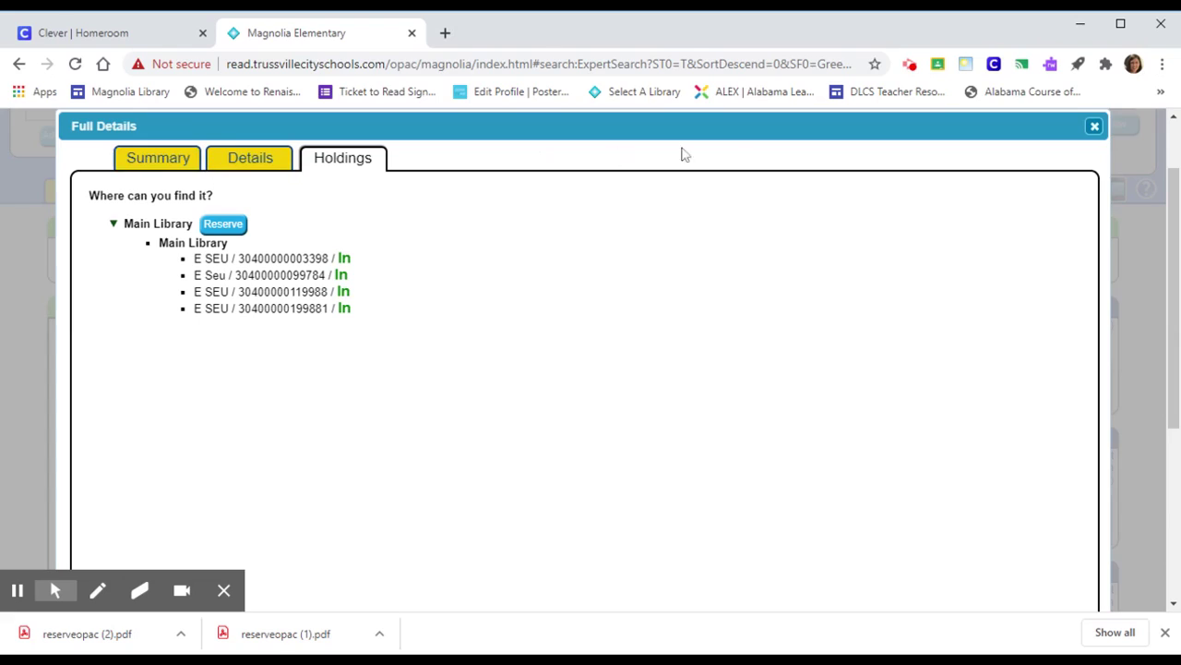
pyautogui.click(1094, 129)
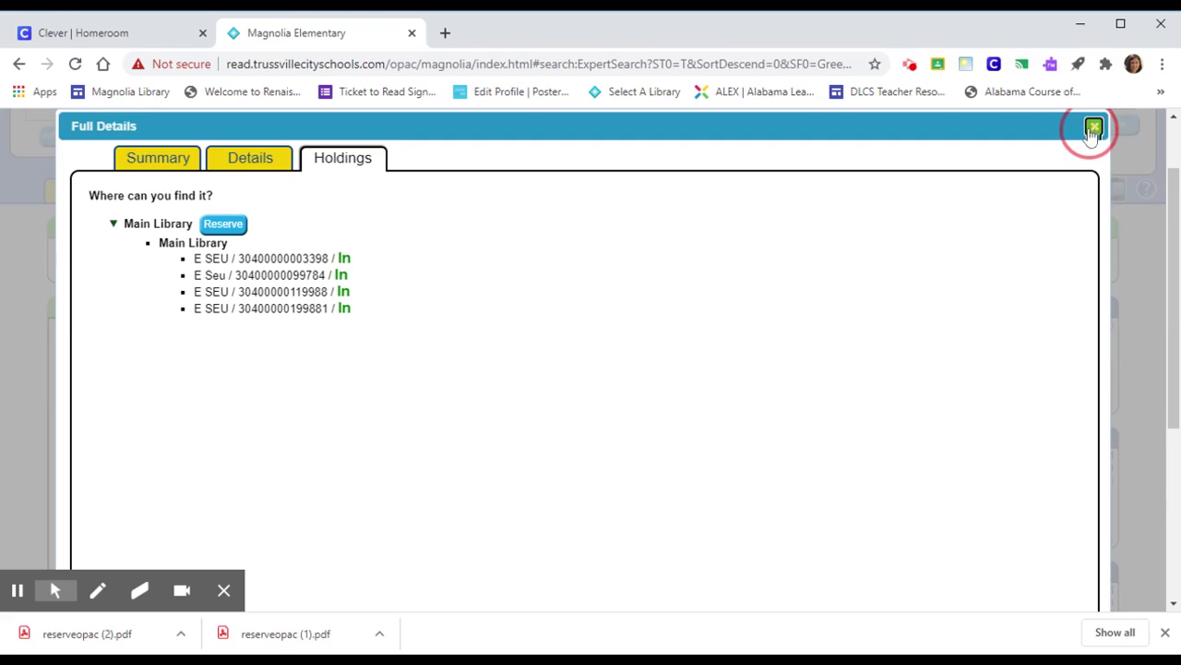